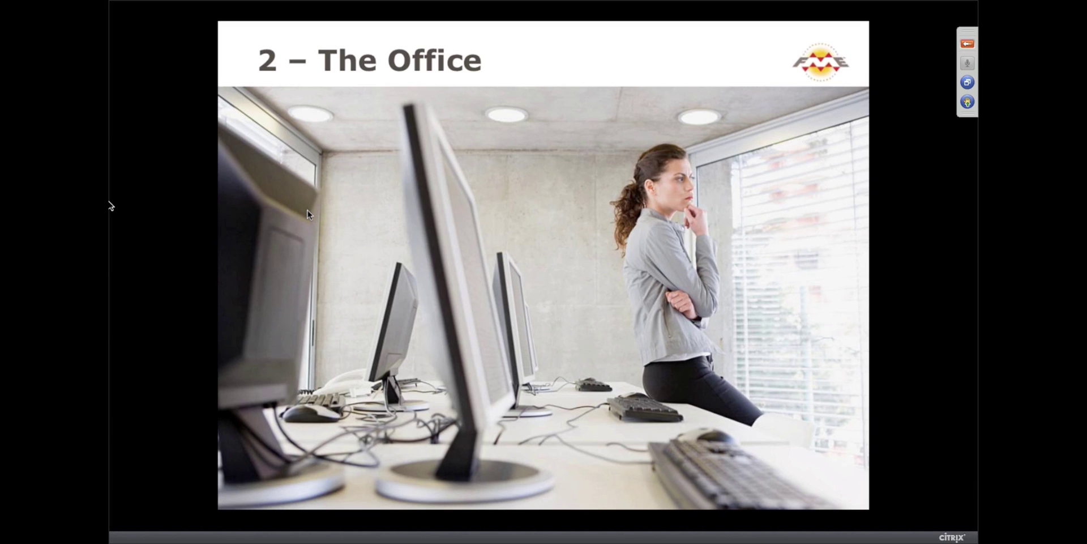
- Advance the slideshow to the Open Data Catalogue slide with the Excel icon
{"action": "left_click", "coordinate": [308, 215]}
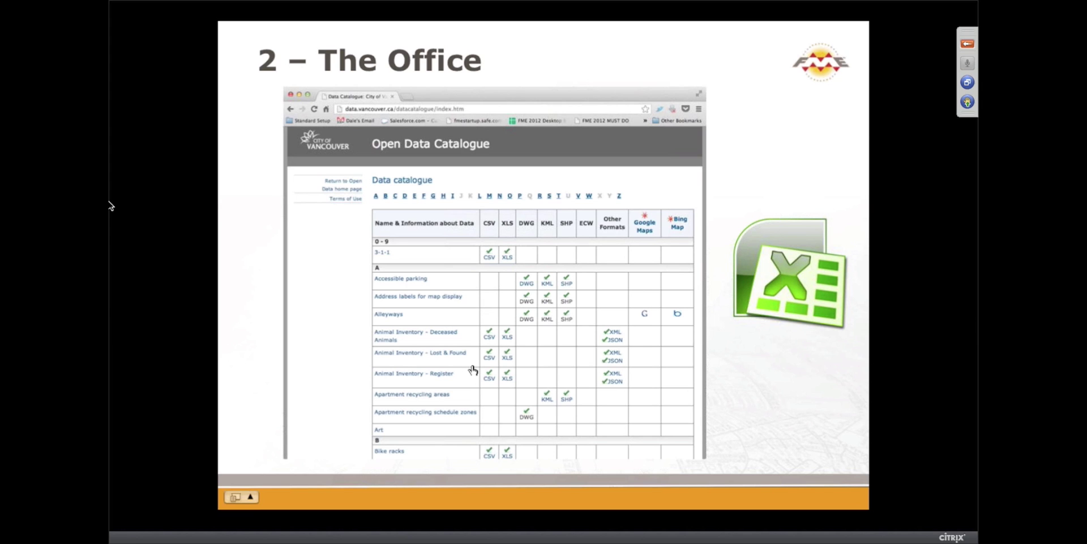
- In business_licences.xls, highlight Status cells F2:F6, pick Pending in F4, and go full screen
{"action": "key", "text": "super+Tab"}
{"action": "key", "text": "super+Tab"}
{"action": "key", "text": "super+Tab"}
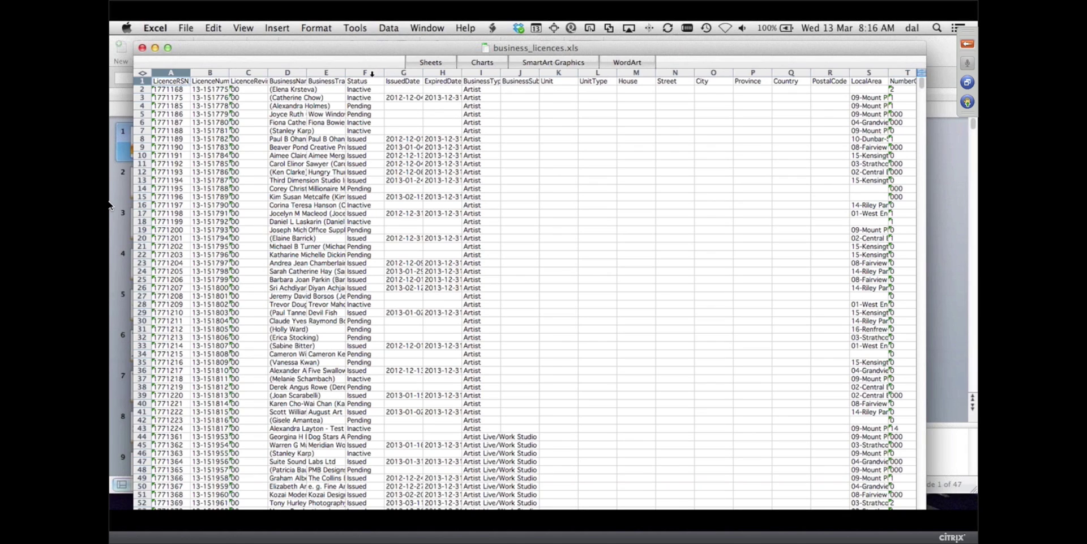
{"action": "left_click_drag", "start_coordinate": [363, 89], "coordinate": [361, 123]}
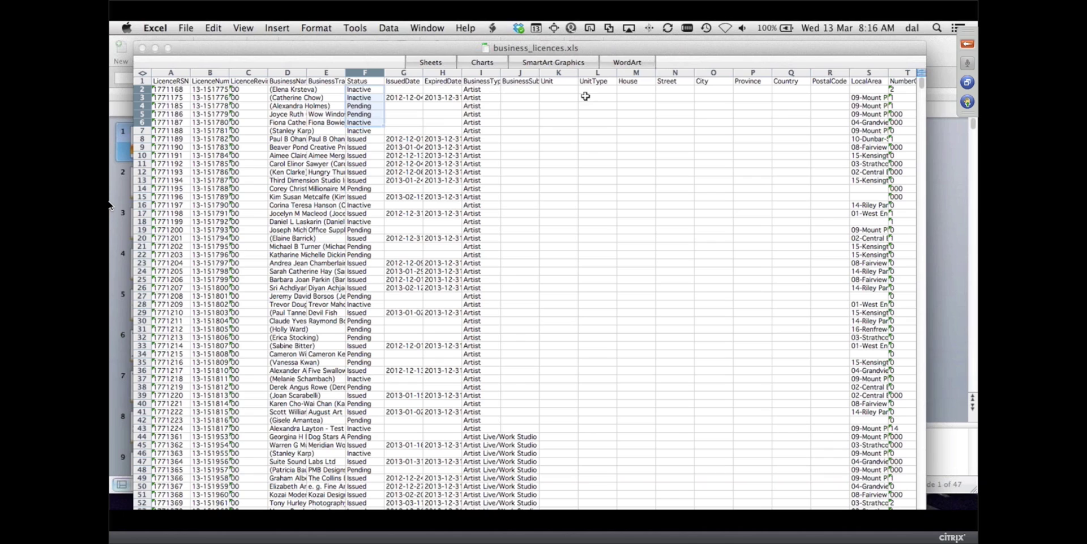
{"action": "left_click", "coordinate": [362, 105]}
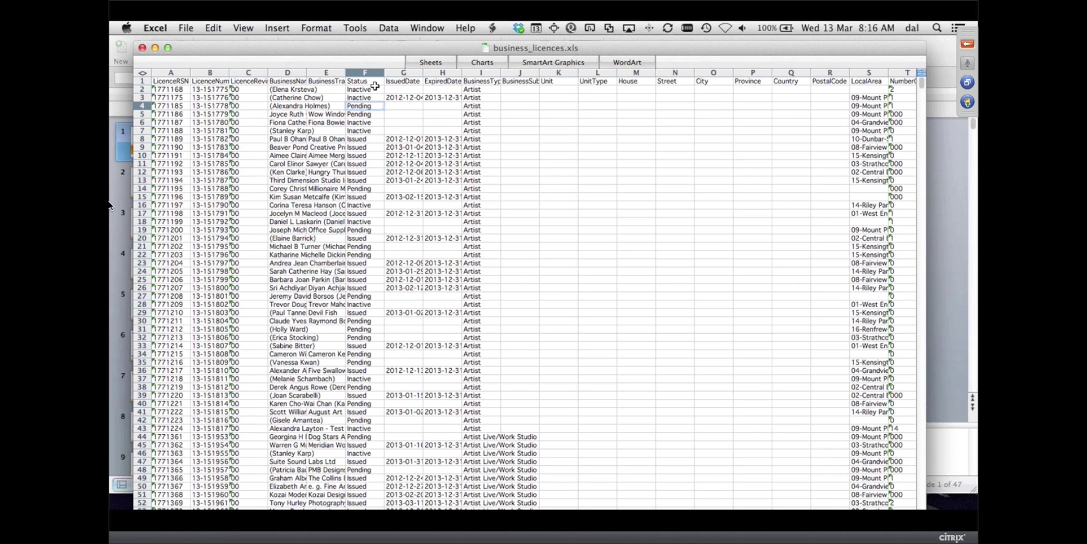
{"action": "key", "text": "super+ctrl+f"}
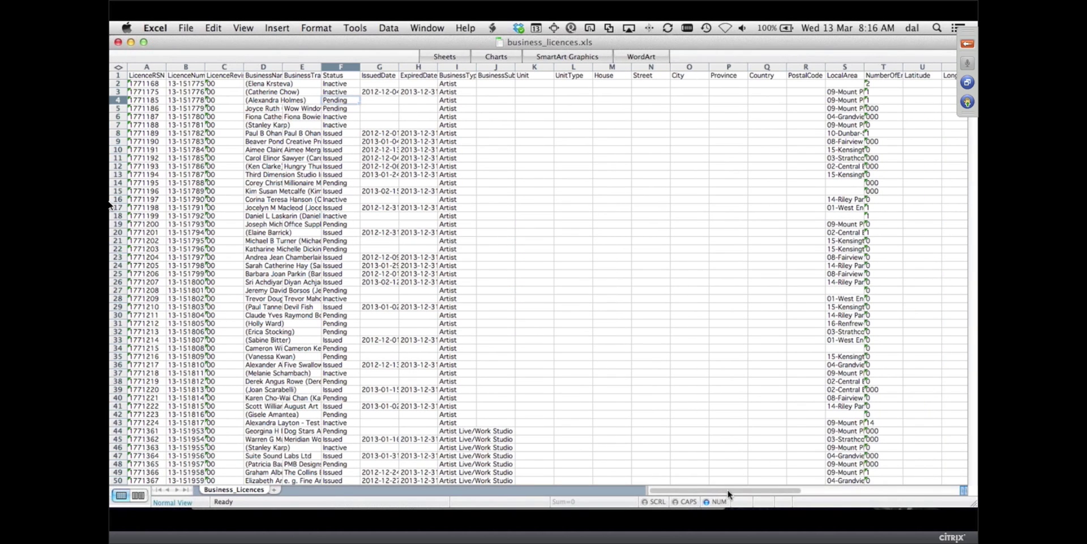
- Scroll across to the FeePaid column and back, then return to PowerPoint
{"action": "left_click_drag", "start_coordinate": [727, 490], "coordinate": [790, 490]}
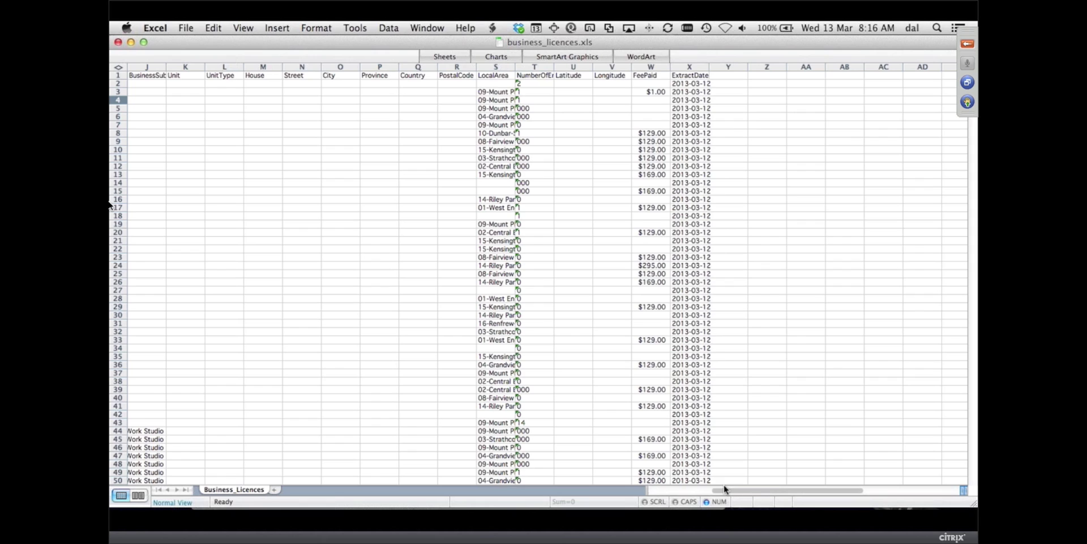
{"action": "left_click_drag", "start_coordinate": [727, 490], "coordinate": [665, 491]}
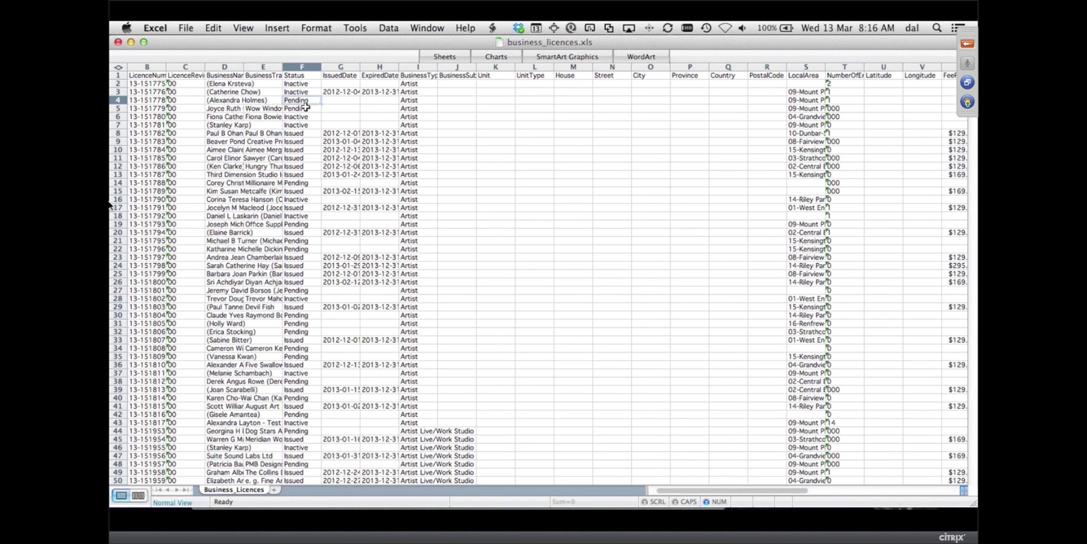
{"action": "key", "text": "super+Tab"}
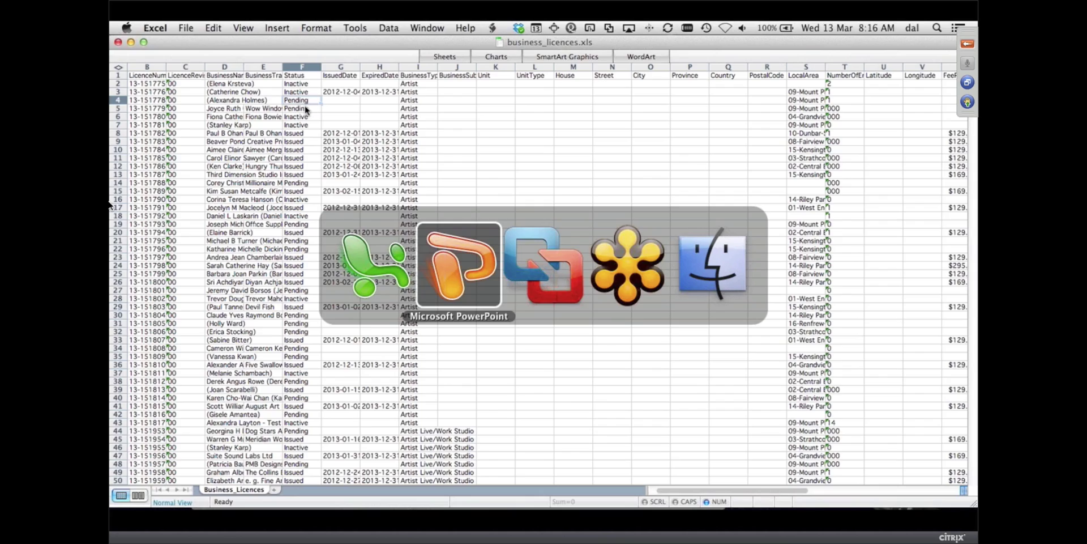
- Show the DEMO slide listing the licence reorganisation tasks, then switch to the FME tools
{"action": "key", "text": "Right"}
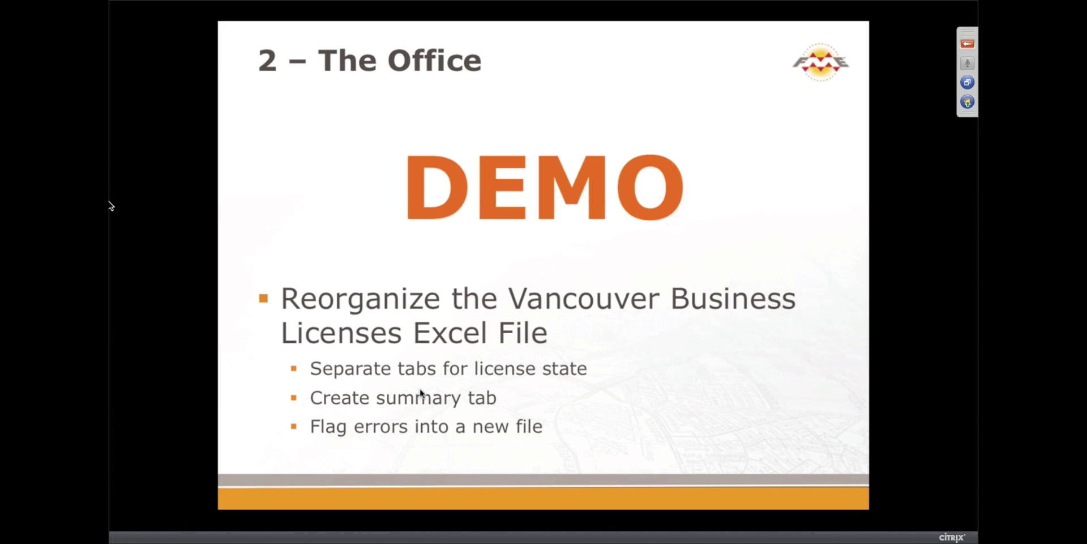
{"action": "key", "text": "alt+Tab"}
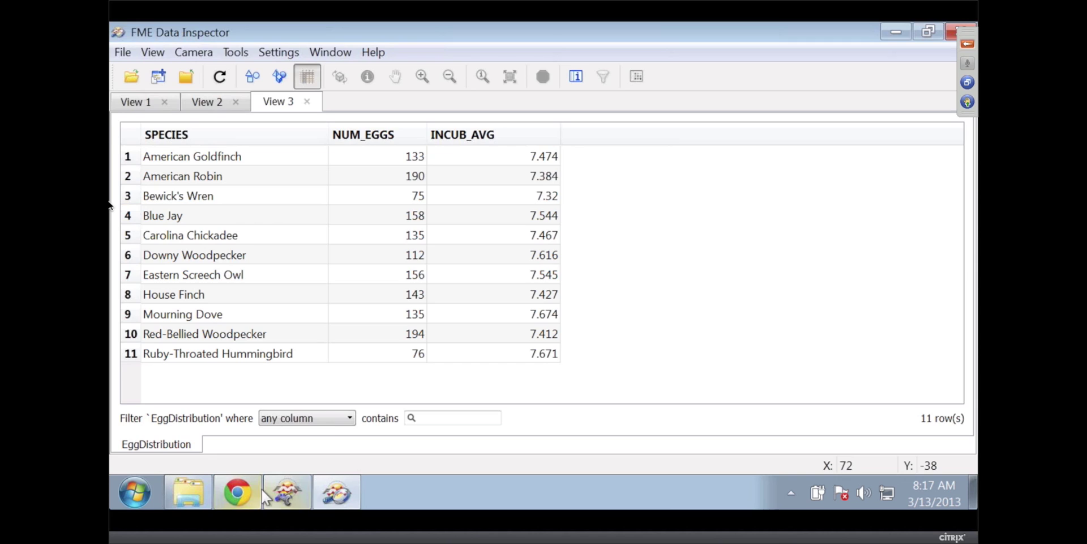
- Replace eggStats with businessLicenseRestructure.fmw and expand the business_licences_xls reader parameters
{"action": "left_click", "coordinate": [284, 492]}
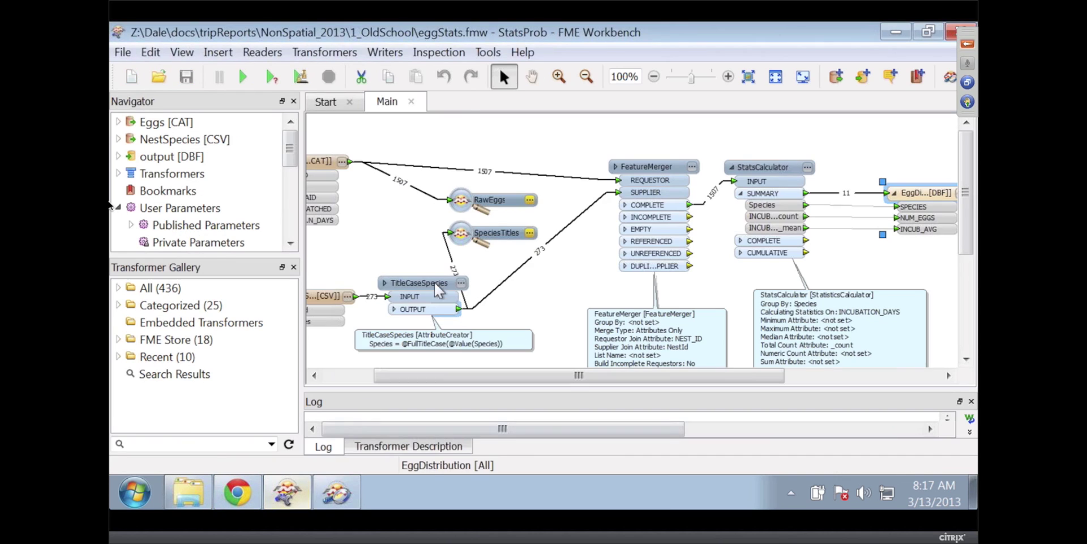
{"action": "left_click", "coordinate": [411, 101]}
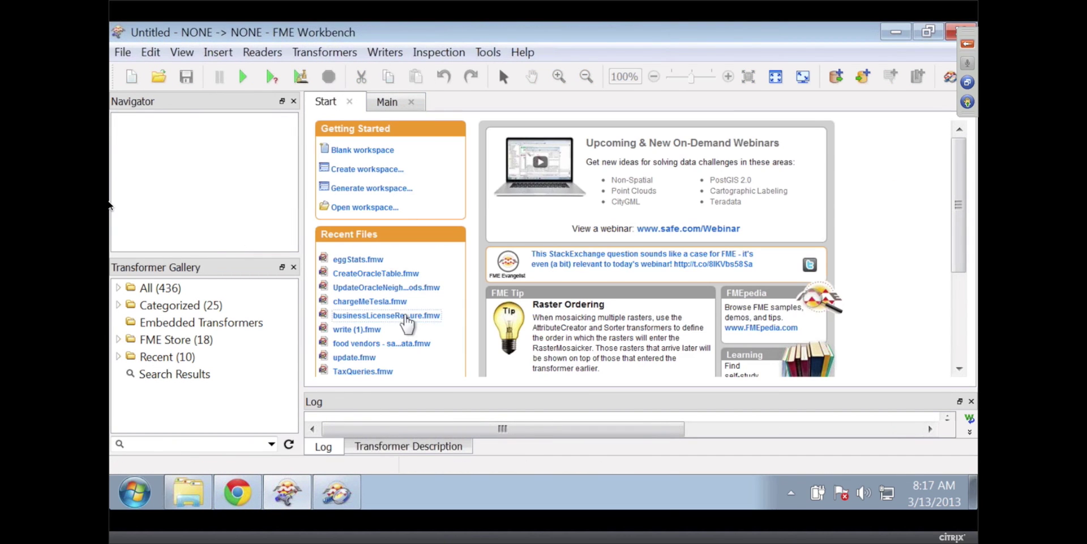
{"action": "left_click", "coordinate": [405, 317]}
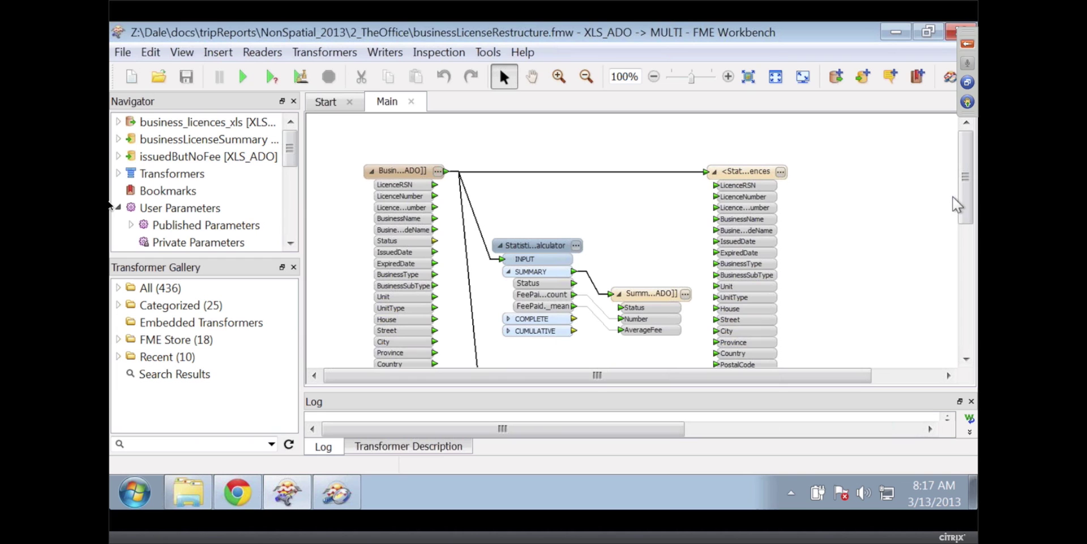
{"action": "mouse_move", "coordinate": [966, 201]}
{"action": "left_mouse_down"}
{"action": "mouse_move", "coordinate": [966, 237]}
{"action": "mouse_move", "coordinate": [966, 193]}
{"action": "left_mouse_up"}
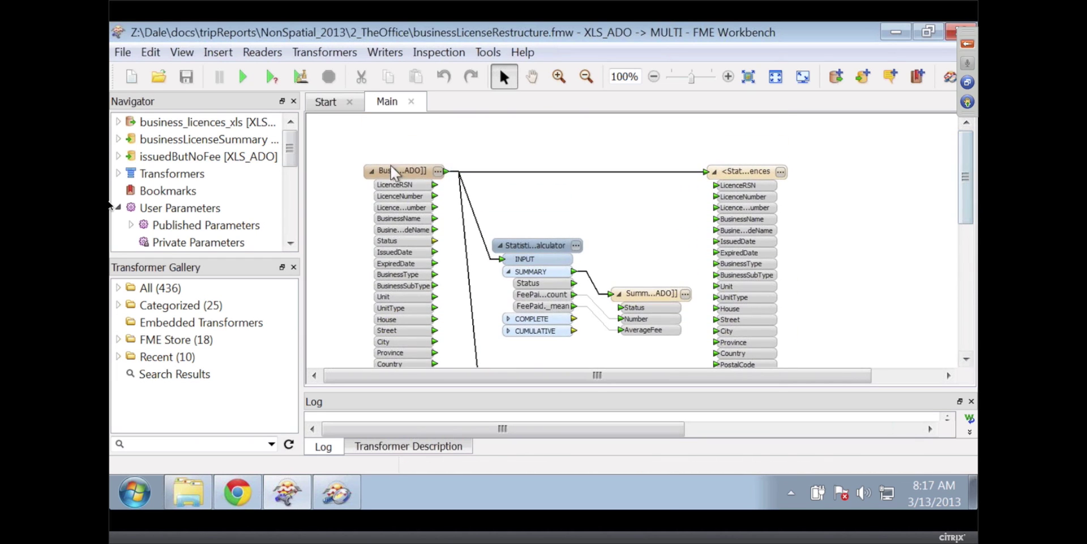
{"action": "left_click", "coordinate": [119, 122]}
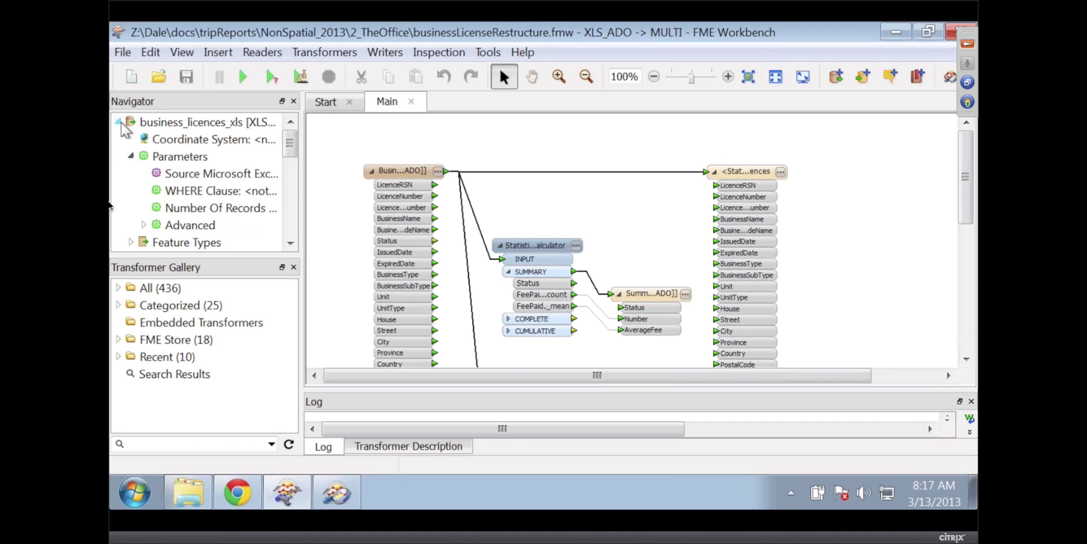
{"action": "double_click", "coordinate": [216, 174]}
{"action": "left_click", "coordinate": [664, 245]}
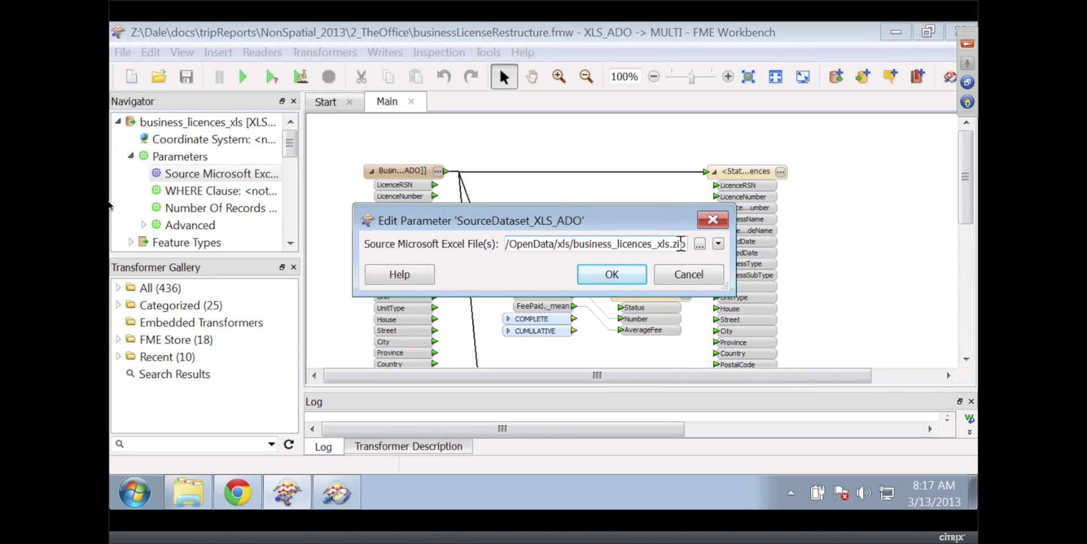
{"action": "left_click_drag", "start_coordinate": [684, 244], "coordinate": [496, 249]}
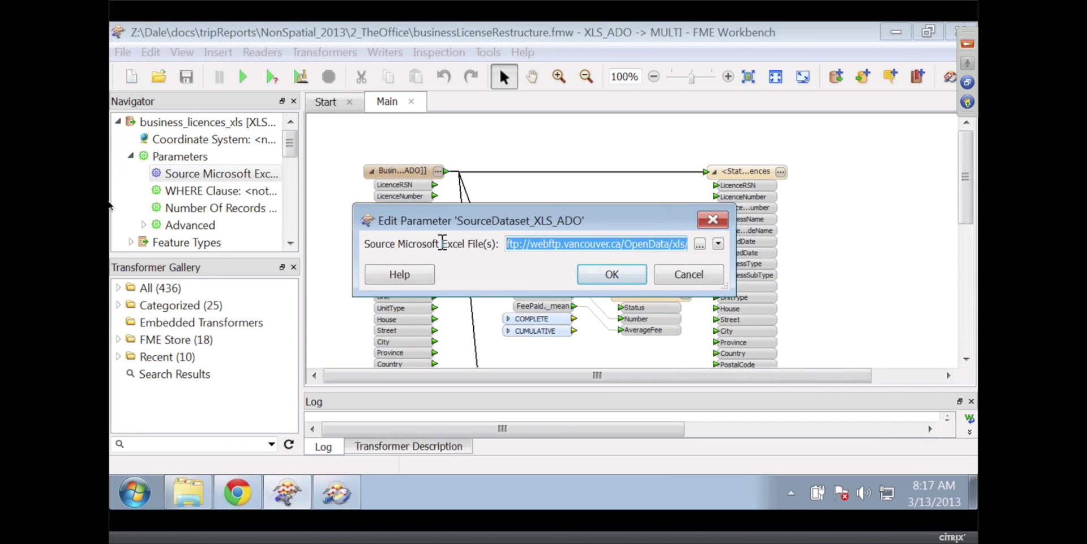
{"action": "left_click", "coordinate": [526, 244]}
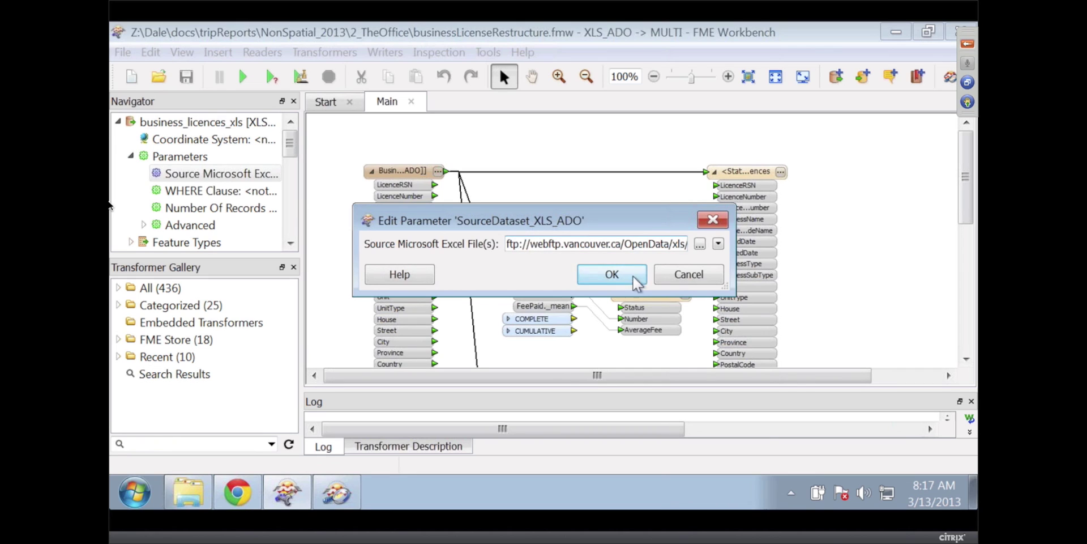
{"action": "left_click", "coordinate": [674, 279]}
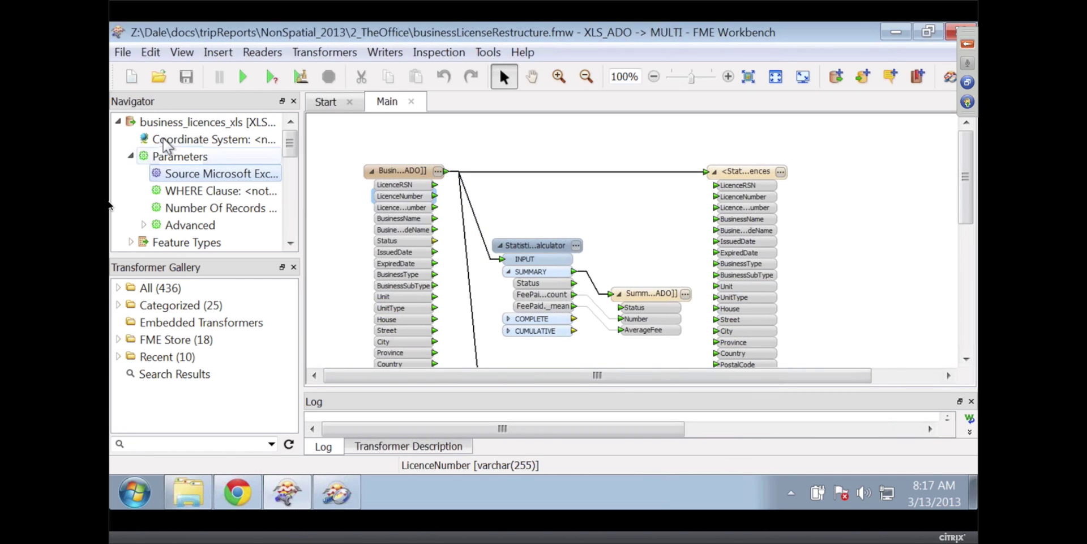
- Run the workspace and review the StatisticsCalculator's Status grouping with FeePaid count and mean
{"action": "left_click", "coordinate": [243, 77]}
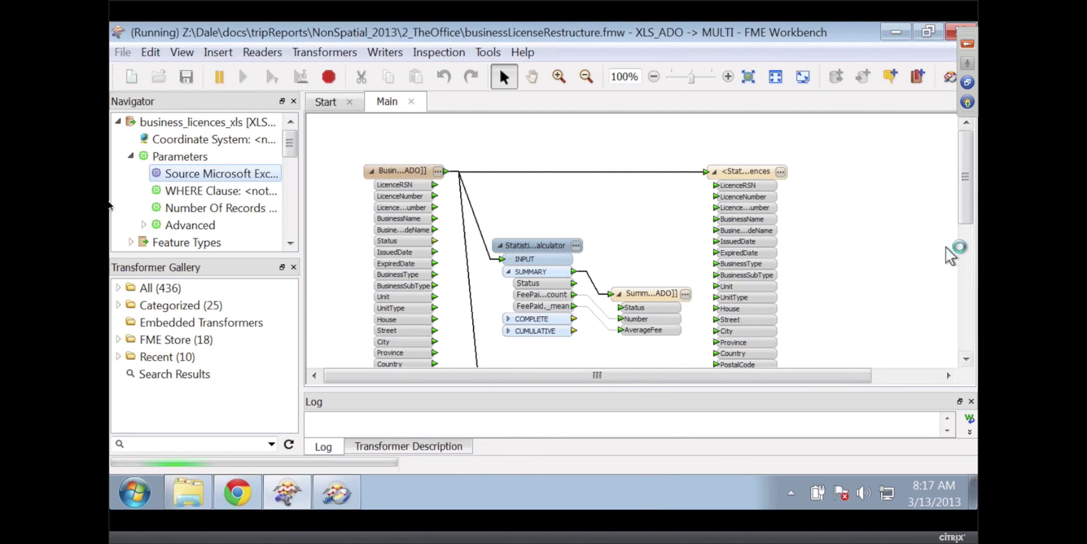
{"action": "double_click", "coordinate": [581, 249]}
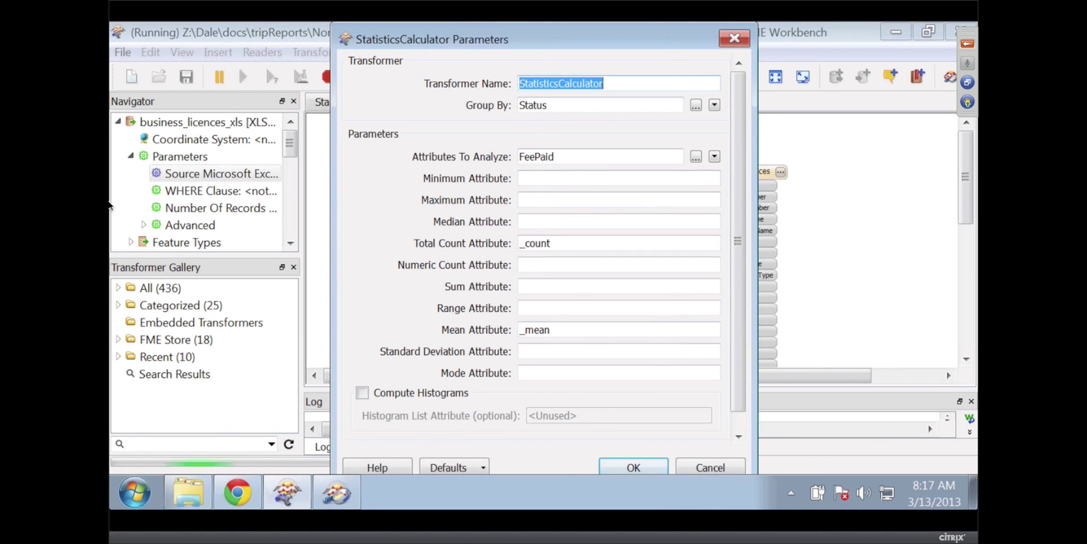
{"action": "left_click", "coordinate": [735, 38]}
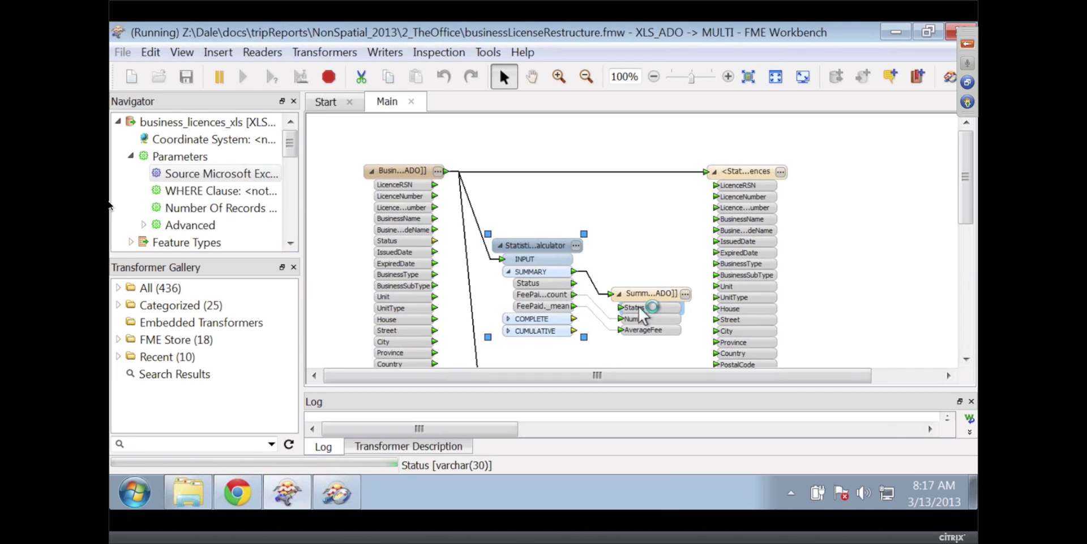
{"action": "left_click", "coordinate": [685, 294]}
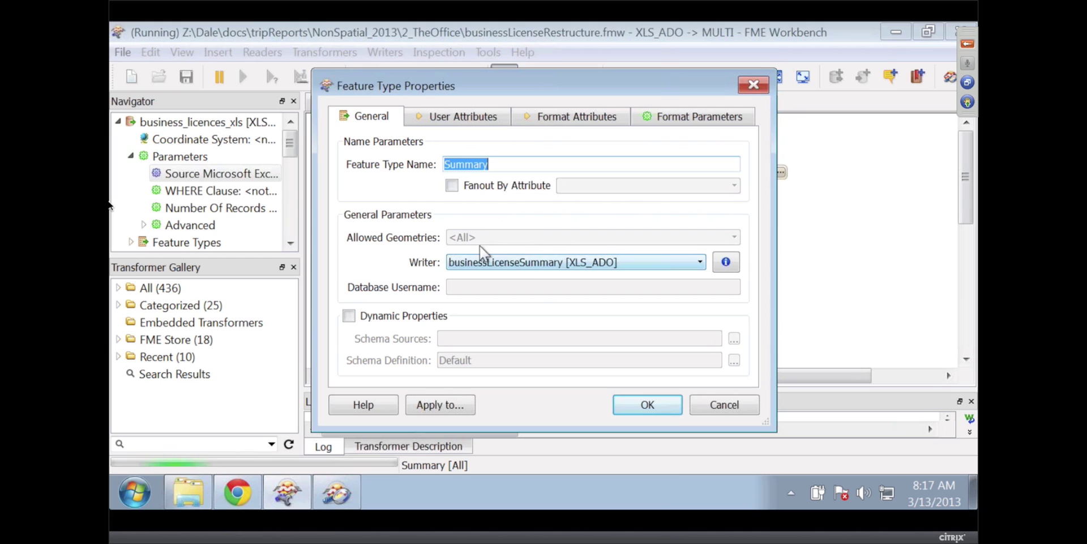
{"action": "left_click", "coordinate": [477, 116]}
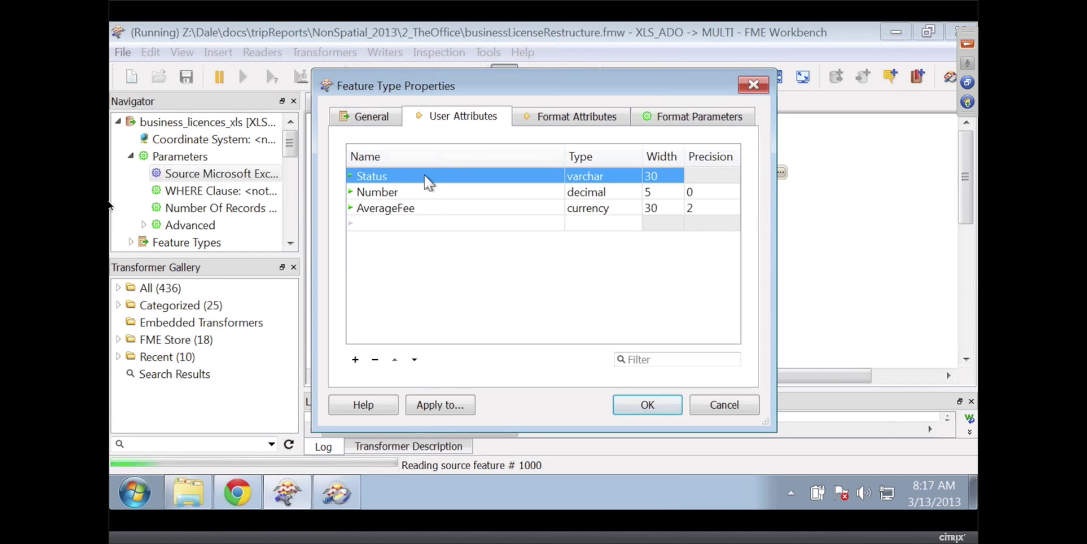
{"action": "left_click", "coordinate": [759, 85]}
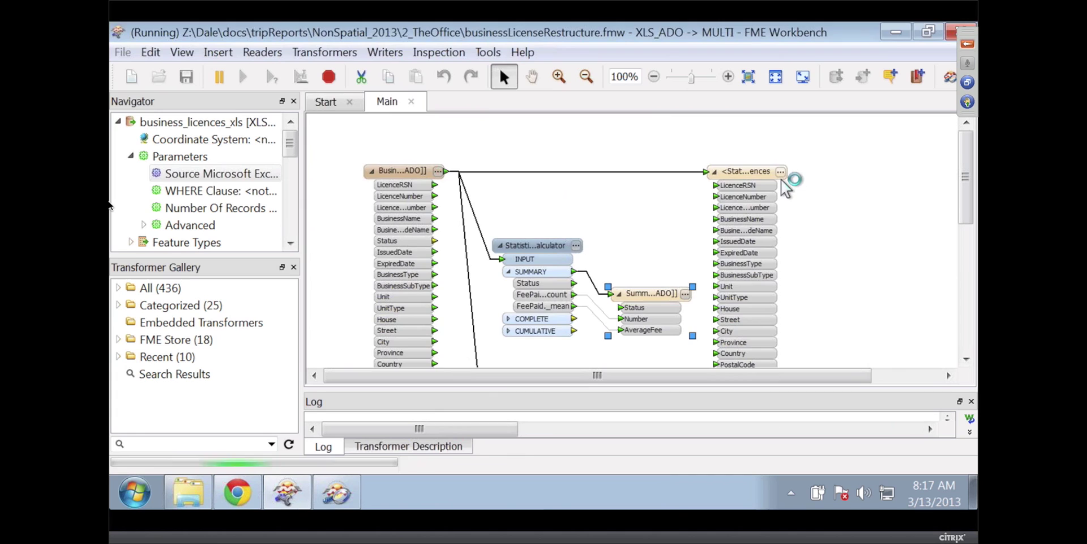
{"action": "double_click", "coordinate": [759, 175]}
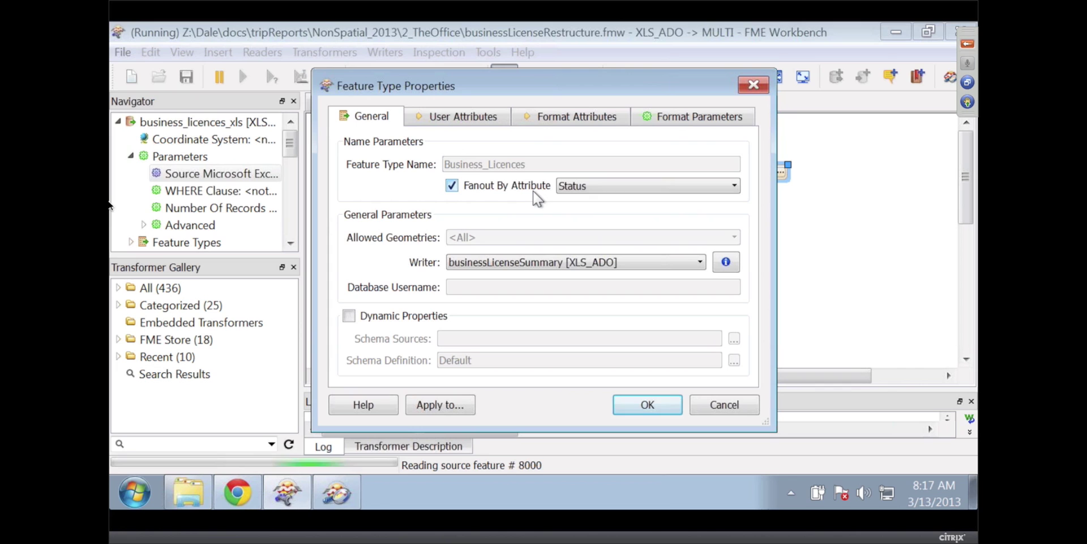
{"action": "left_click", "coordinate": [755, 85]}
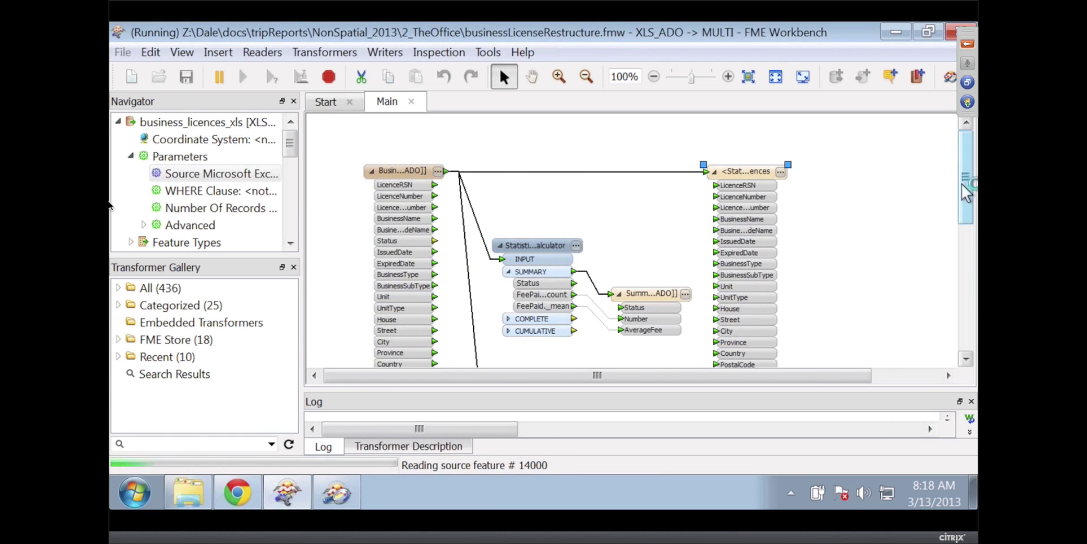
- Open the IssuedNoFee Tester parameters showing Status = Issued and empty FeePaid conditions
{"action": "left_click_drag", "start_coordinate": [967, 196], "coordinate": [967, 286]}
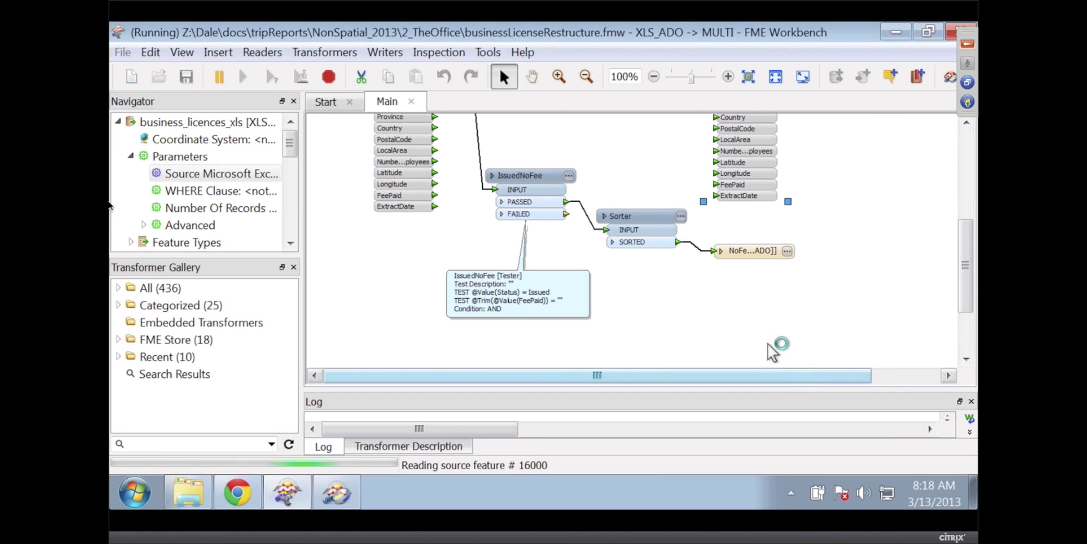
{"action": "left_click", "coordinate": [548, 177]}
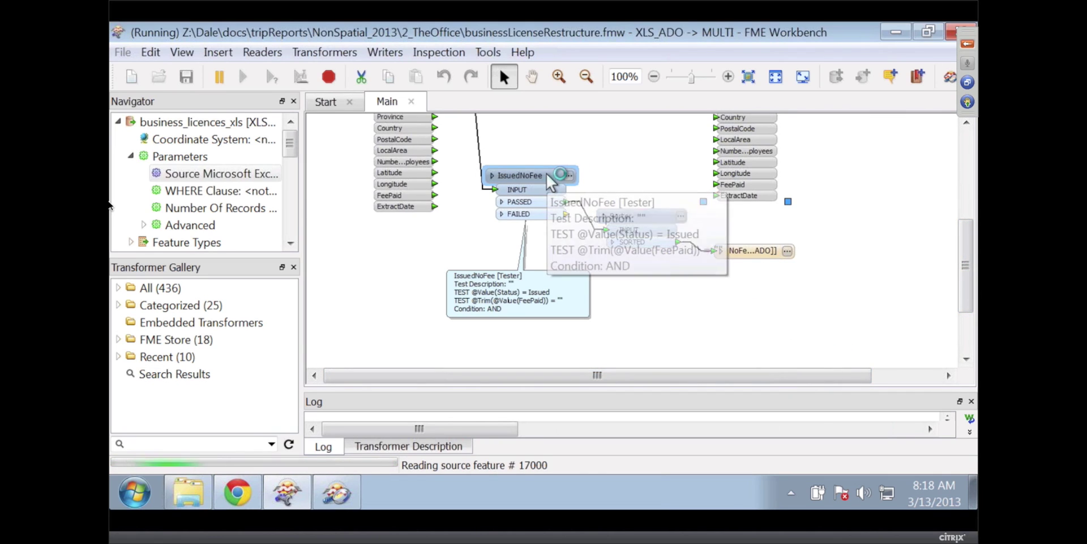
{"action": "mouse_move", "coordinate": [567, 179]}
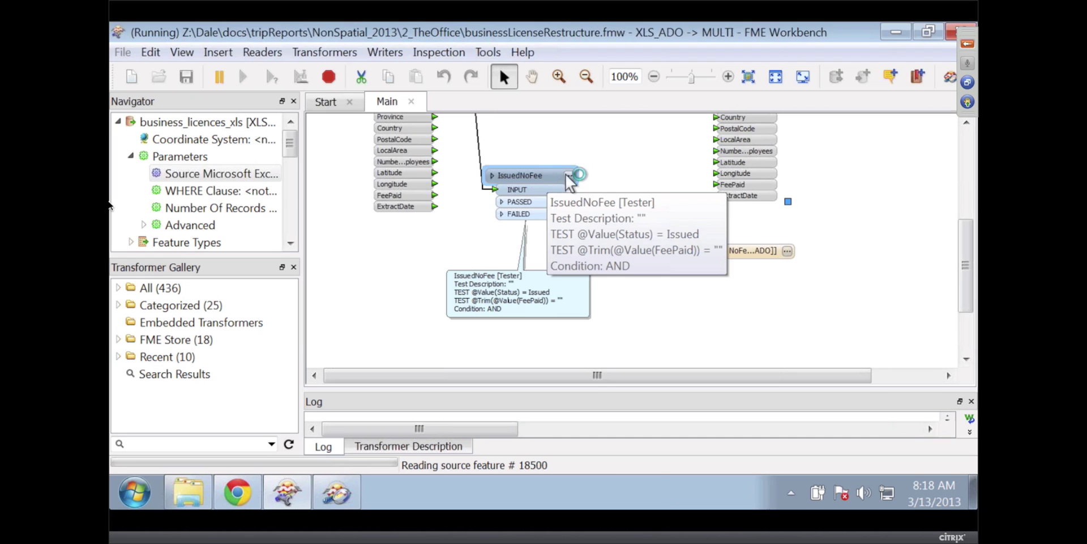
{"action": "left_click", "coordinate": [568, 175]}
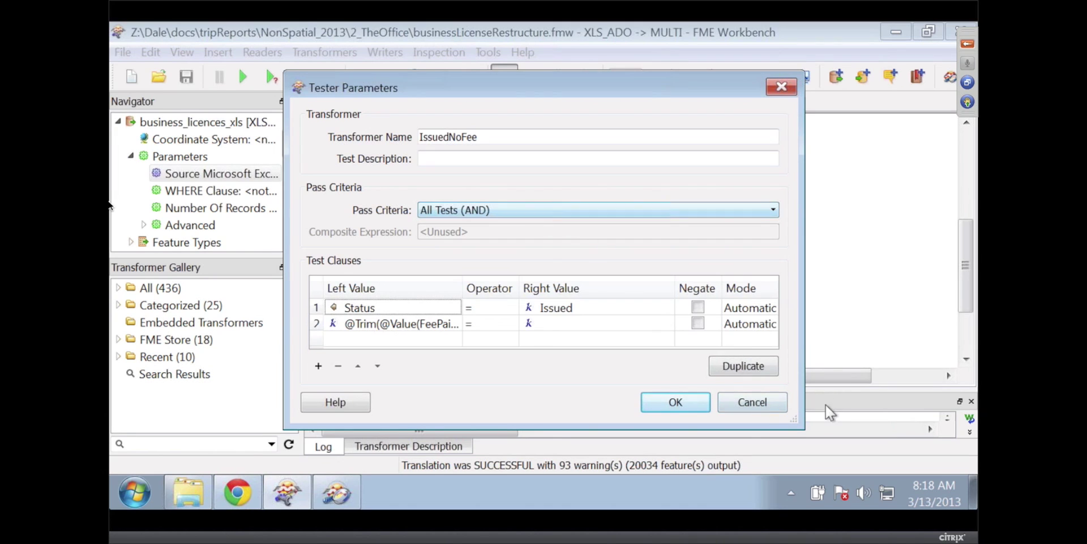
- Cancel the Tester dialog, nudge the NoFee writer right, enlarge the log pane, then go to Excel
{"action": "left_click", "coordinate": [756, 403]}
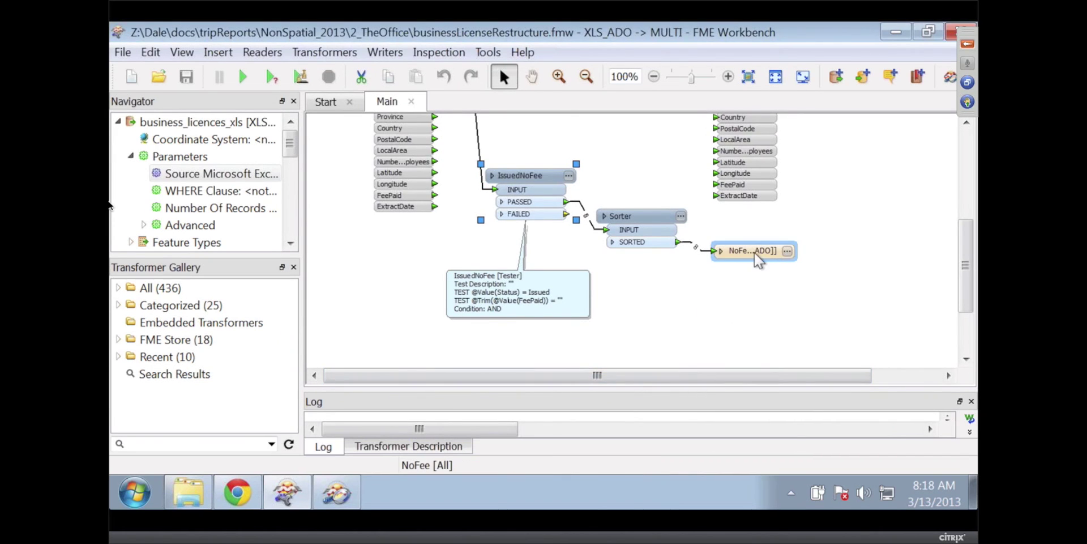
{"action": "left_click_drag", "start_coordinate": [761, 259], "coordinate": [782, 260]}
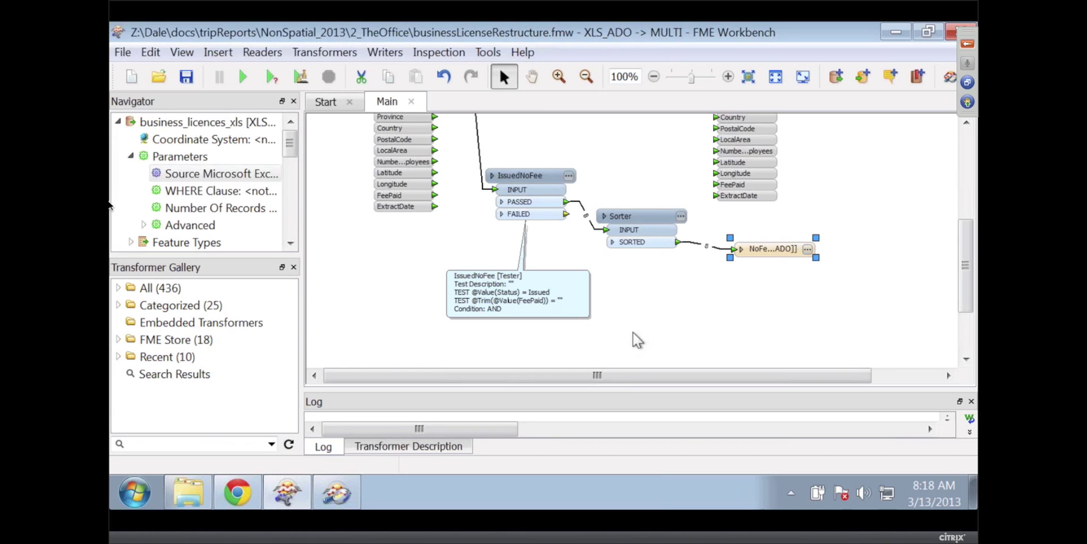
{"action": "mouse_move", "coordinate": [627, 386]}
{"action": "left_mouse_down"}
{"action": "mouse_move", "coordinate": [627, 315]}
{"action": "mouse_move", "coordinate": [632, 380]}
{"action": "left_mouse_up"}
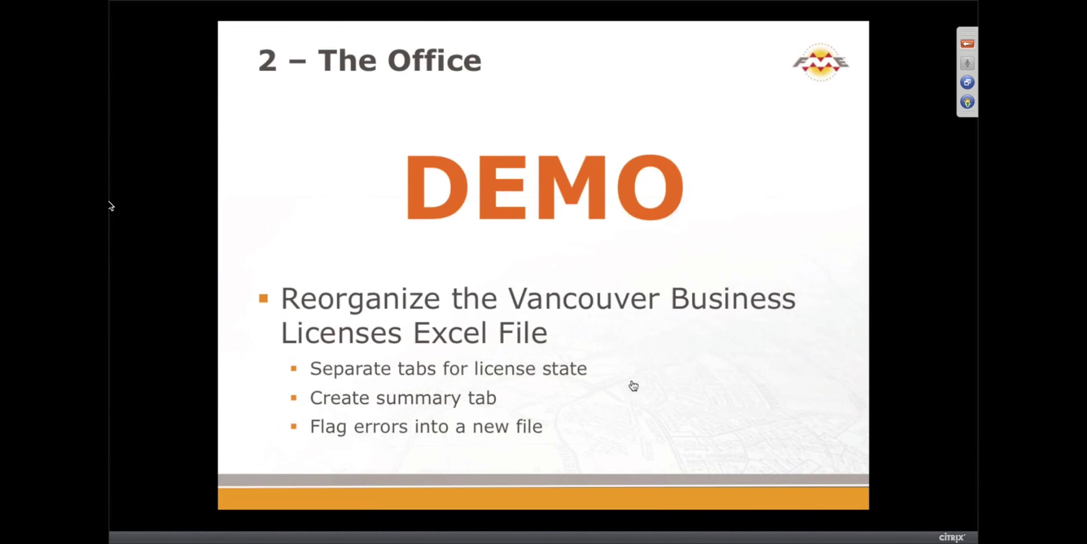
{"action": "key", "text": "super+Tab"}
{"action": "key", "text": "super+Tab"}
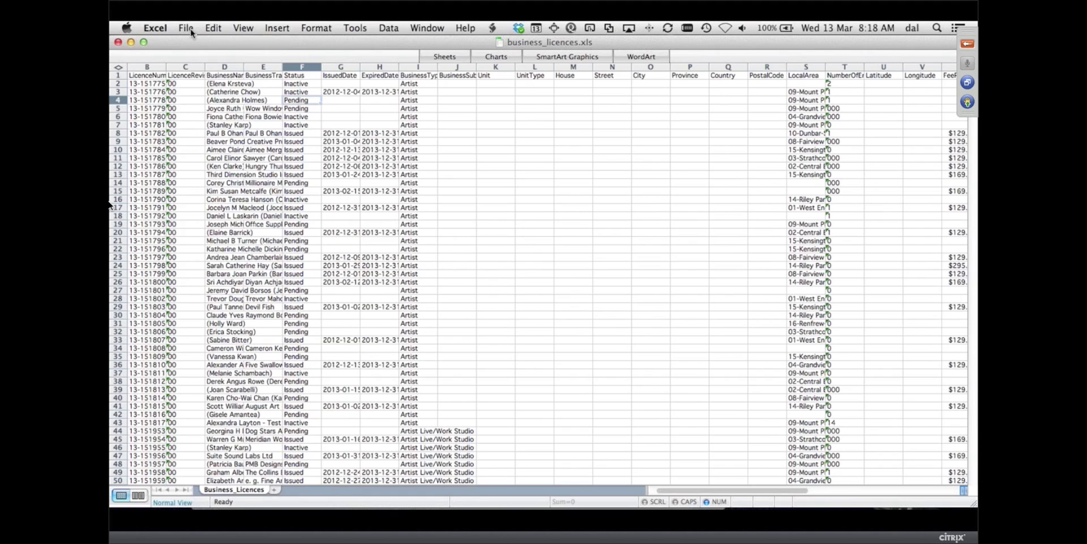
- Open issuedButNoFee.xls from recent workbooks and enlarge its window
{"action": "left_click", "coordinate": [187, 28]}
{"action": "mouse_move", "coordinate": [214, 87]}
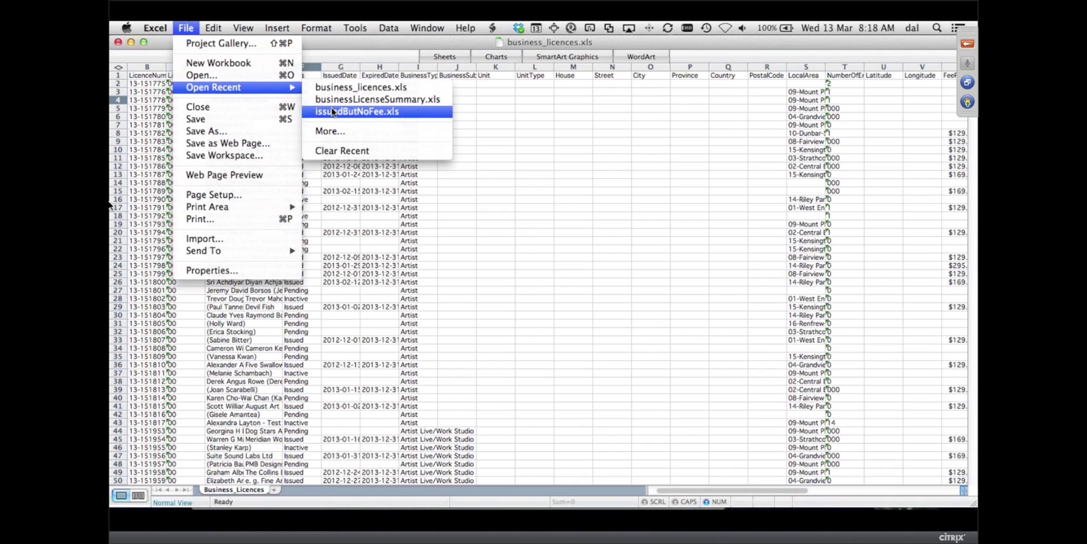
{"action": "left_click", "coordinate": [334, 112]}
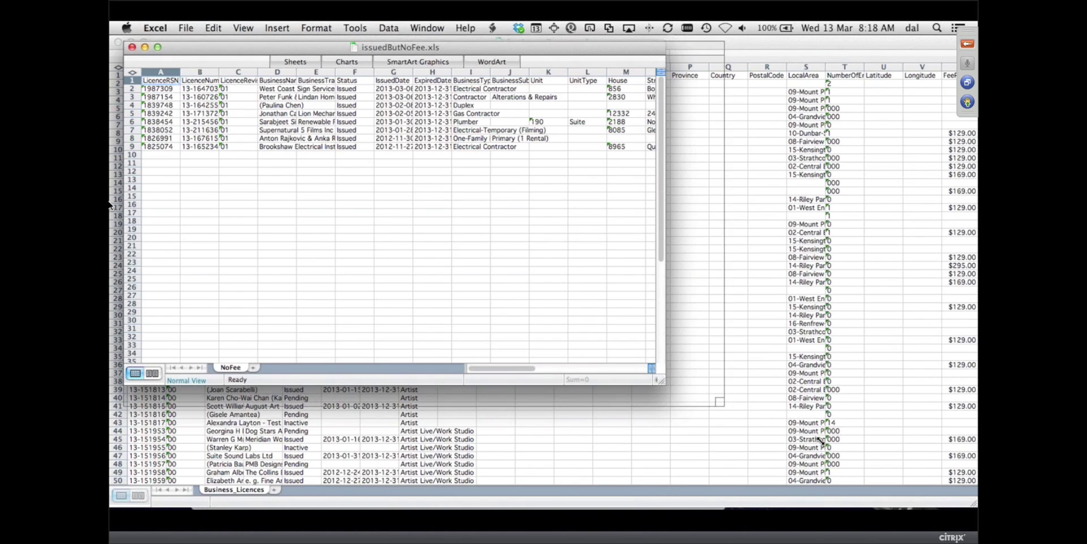
{"action": "left_click_drag", "start_coordinate": [663, 382], "coordinate": [898, 471]}
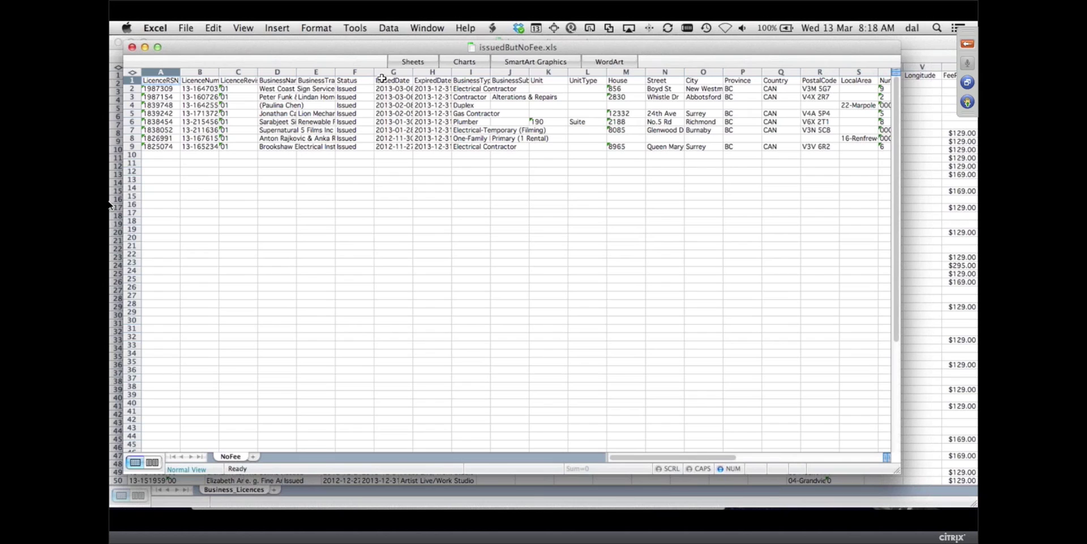
- Widen the IssuedDate and BusinessName columns so full timestamps and names show
{"action": "left_click_drag", "start_coordinate": [414, 74], "coordinate": [457, 73]}
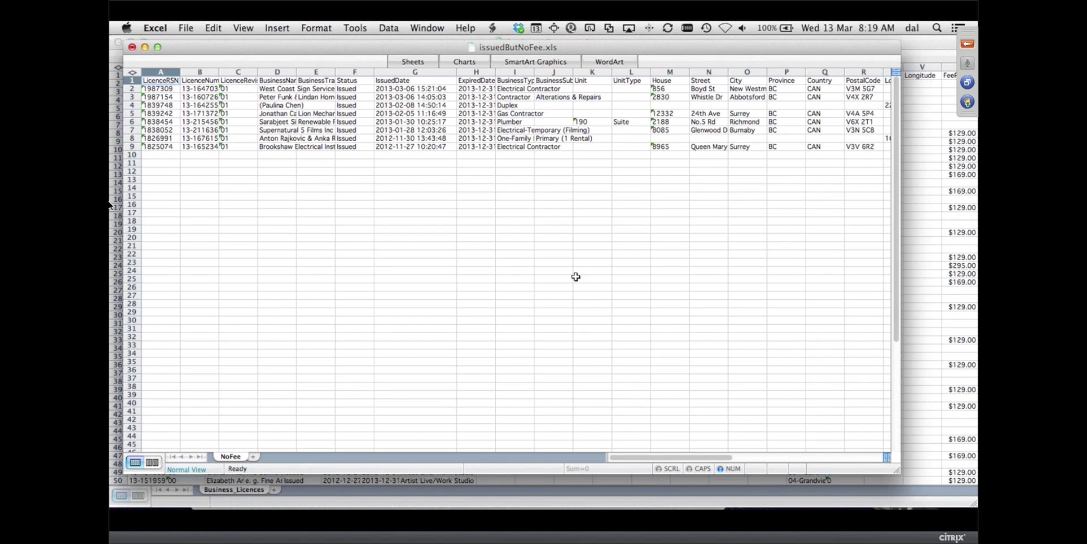
{"action": "left_click_drag", "start_coordinate": [695, 459], "coordinate": [750, 459]}
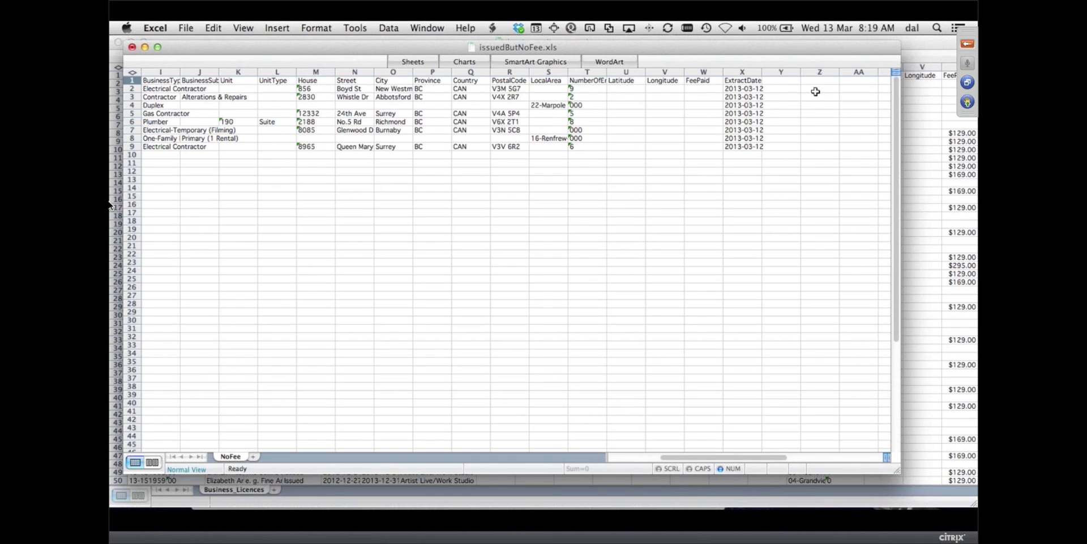
{"action": "left_click_drag", "start_coordinate": [715, 457], "coordinate": [672, 457]}
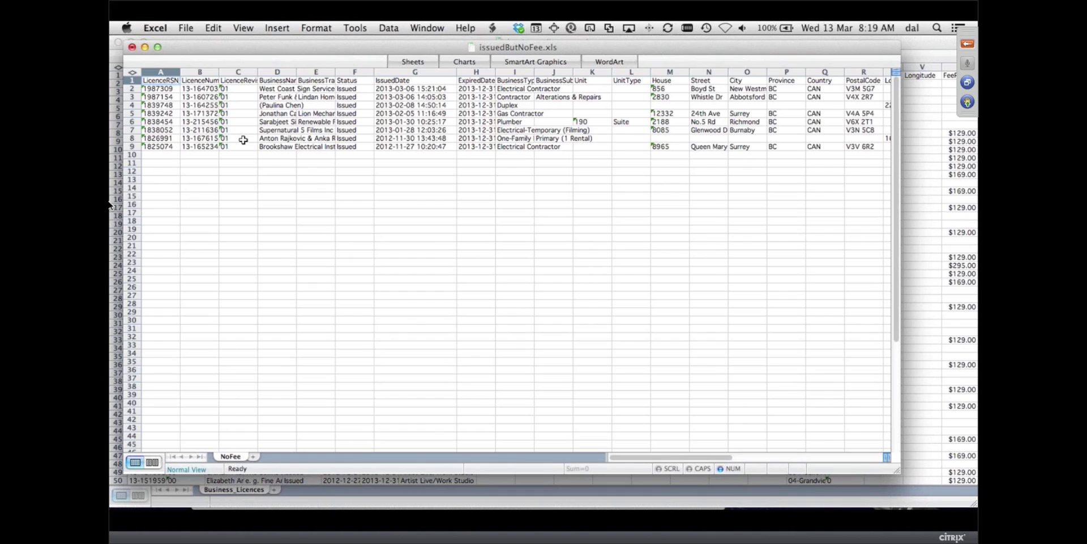
{"action": "left_click", "coordinate": [270, 97]}
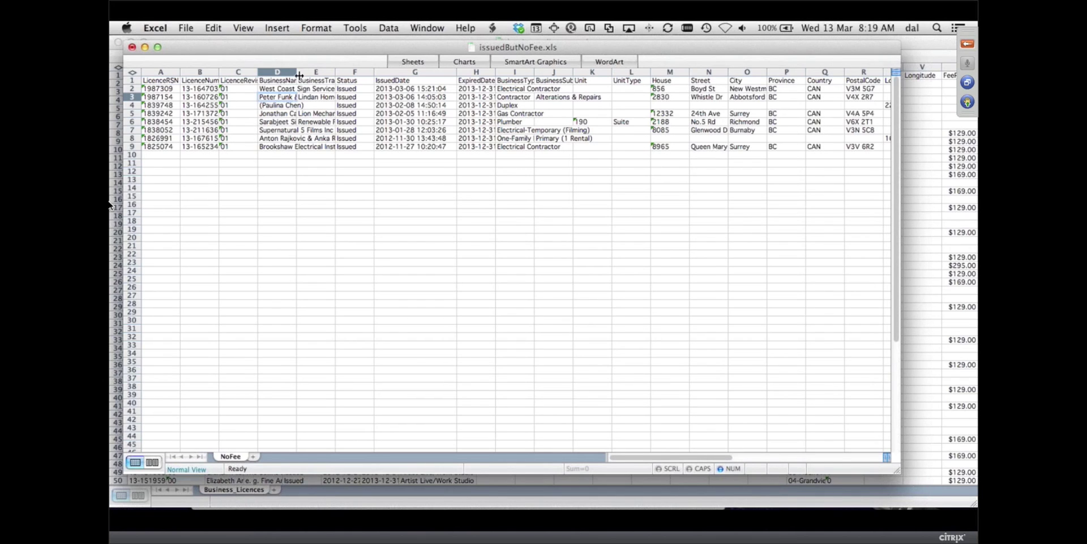
{"action": "mouse_move", "coordinate": [297, 73]}
{"action": "left_mouse_down"}
{"action": "mouse_move", "coordinate": [357, 73]}
{"action": "mouse_move", "coordinate": [335, 73]}
{"action": "left_mouse_up"}
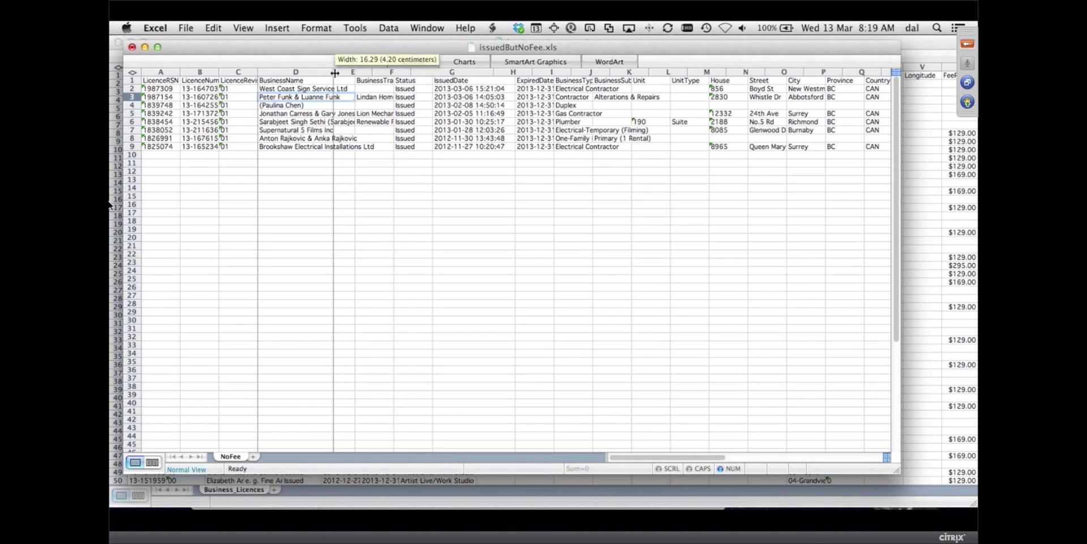
{"action": "left_click_drag", "start_coordinate": [335, 73], "coordinate": [323, 73]}
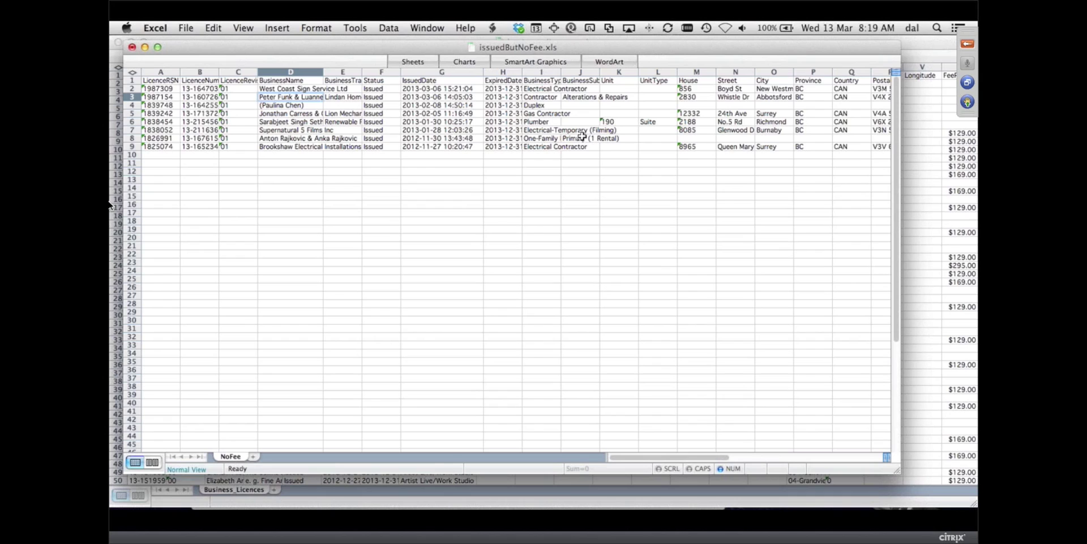
{"action": "left_click", "coordinate": [183, 28]}
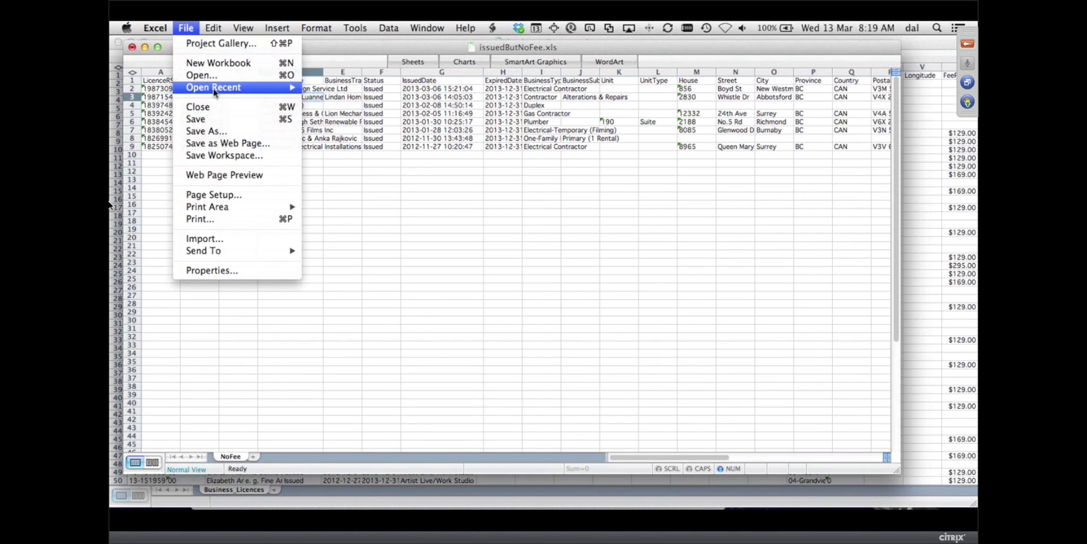
{"action": "mouse_move", "coordinate": [213, 87]}
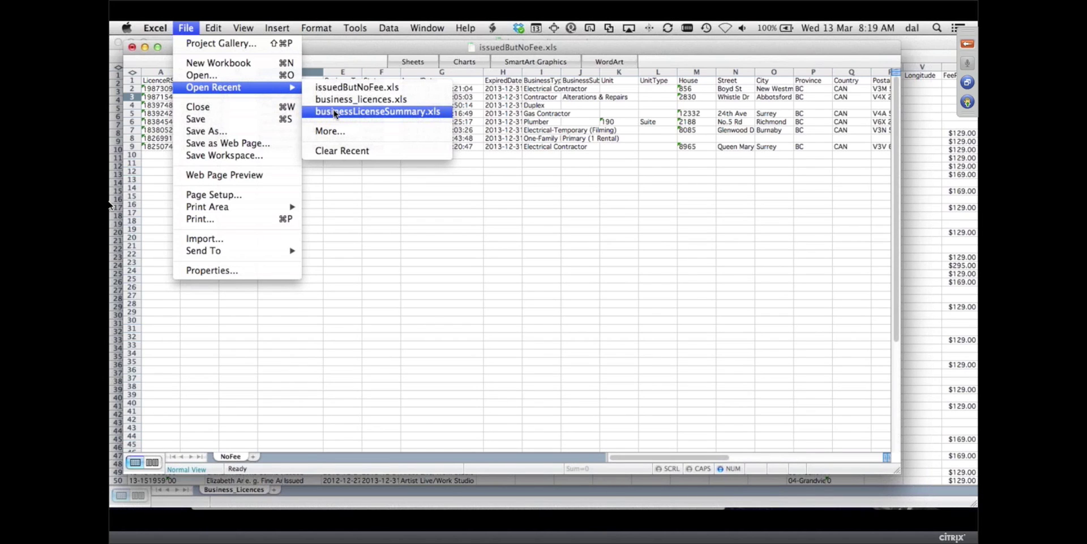
- Open businessLicenseSummary.xls, enlarge it, and browse the Pending, Issued and Summary sheets
{"action": "left_click", "coordinate": [335, 114]}
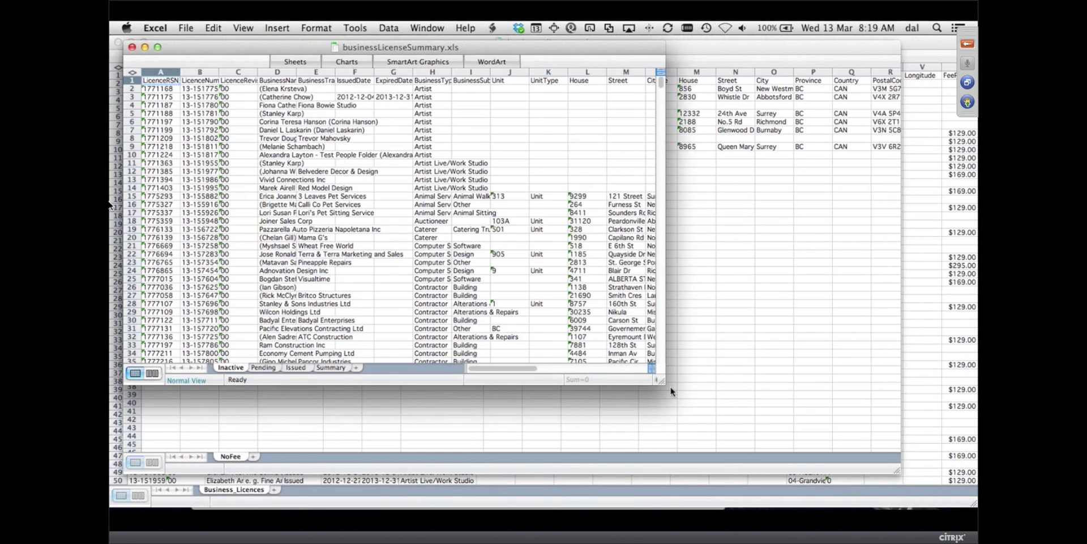
{"action": "left_click_drag", "start_coordinate": [666, 381], "coordinate": [955, 482]}
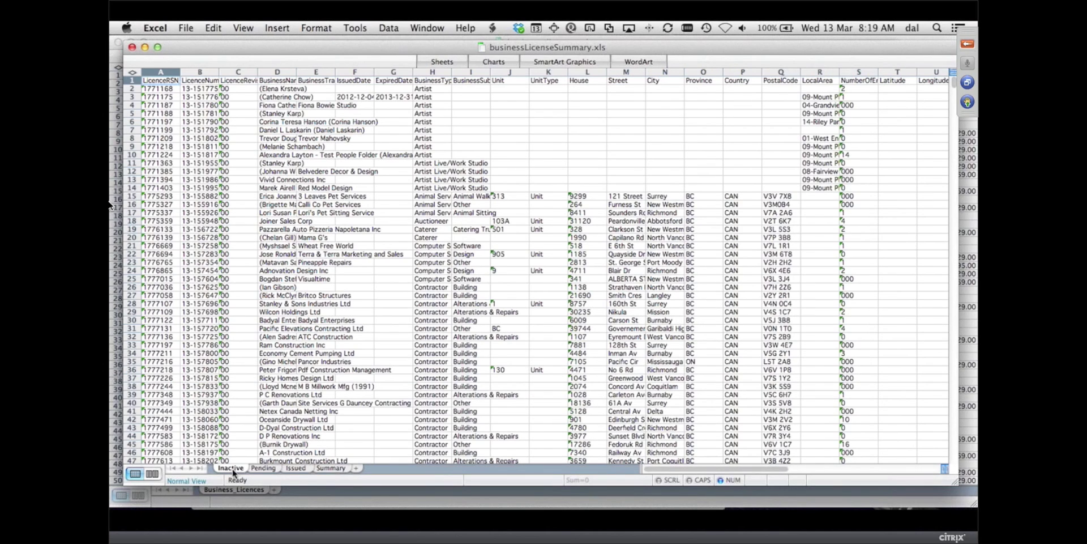
{"action": "left_click", "coordinate": [264, 471]}
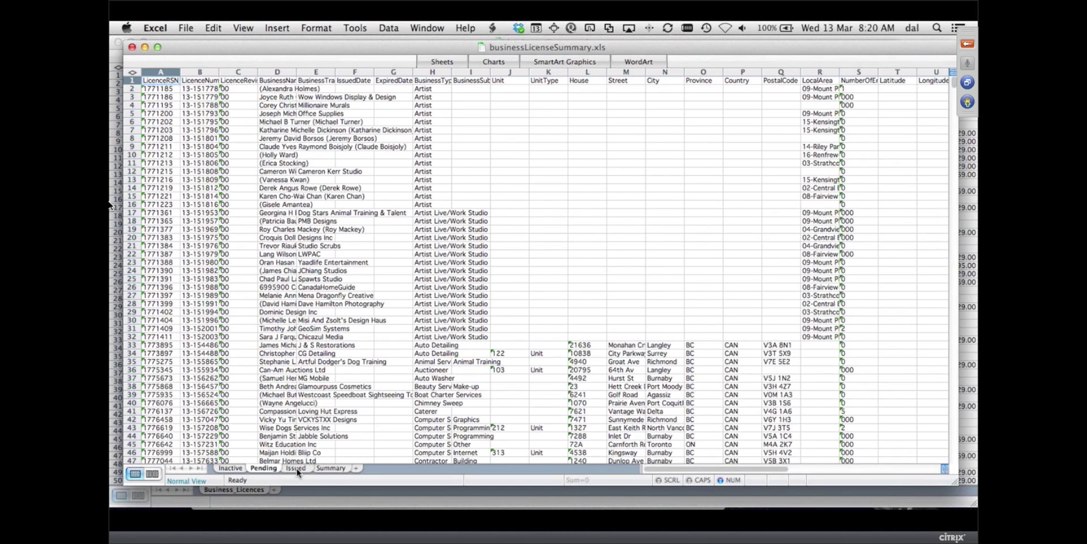
{"action": "left_click", "coordinate": [296, 469]}
{"action": "left_click", "coordinate": [257, 470]}
{"action": "left_click", "coordinate": [240, 470]}
{"action": "left_click", "coordinate": [296, 469]}
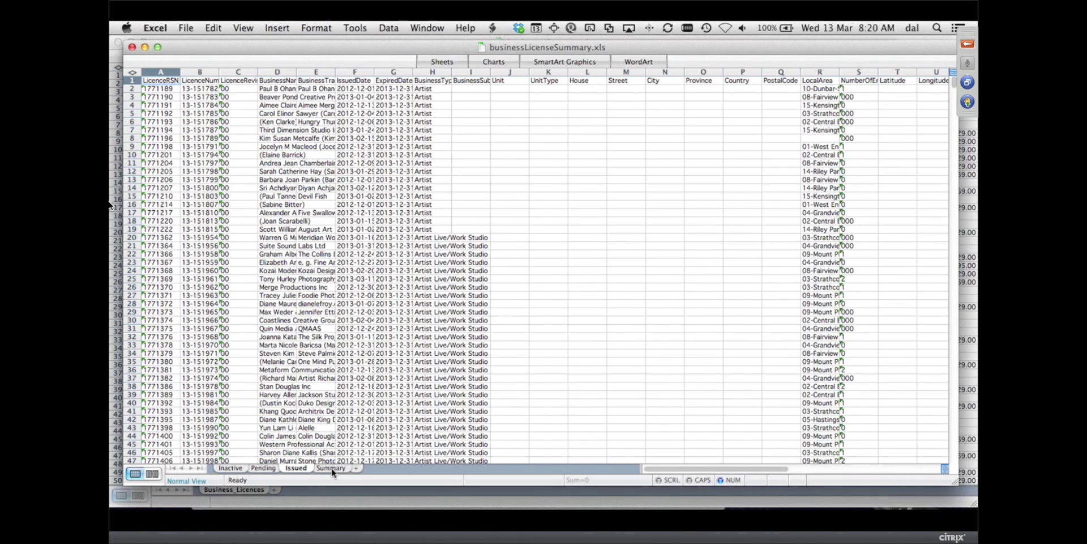
{"action": "left_click", "coordinate": [332, 469]}
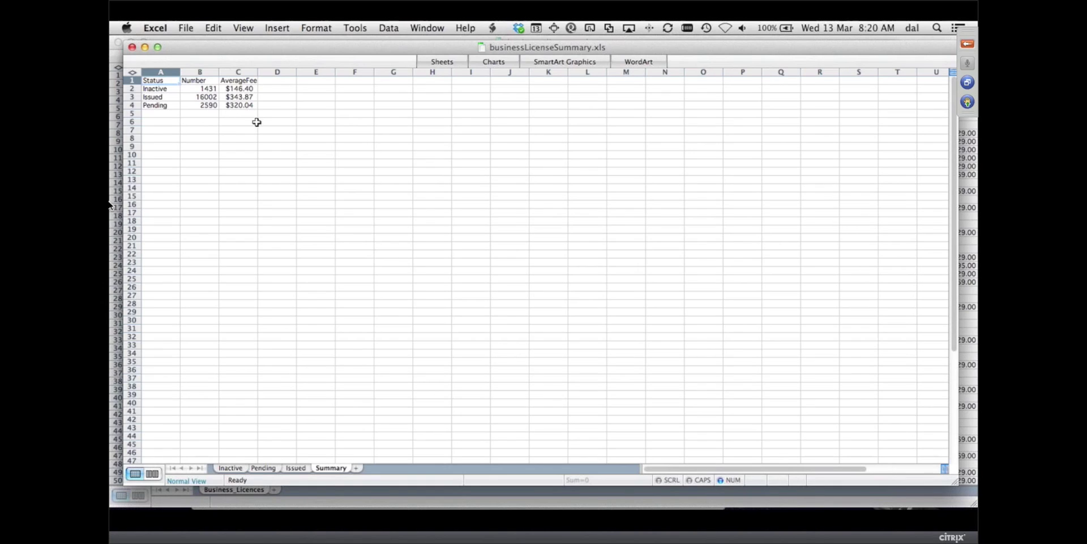
- Check the Inactive and Issued average fees, then quit Excel without saving issuedButNoFee
{"action": "left_click", "coordinate": [241, 89]}
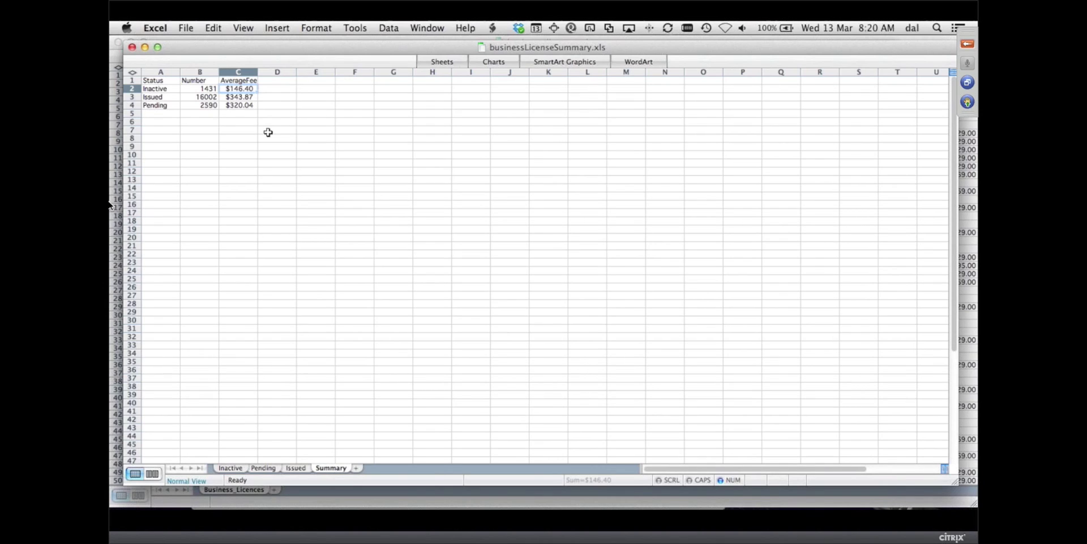
{"action": "left_click", "coordinate": [245, 98]}
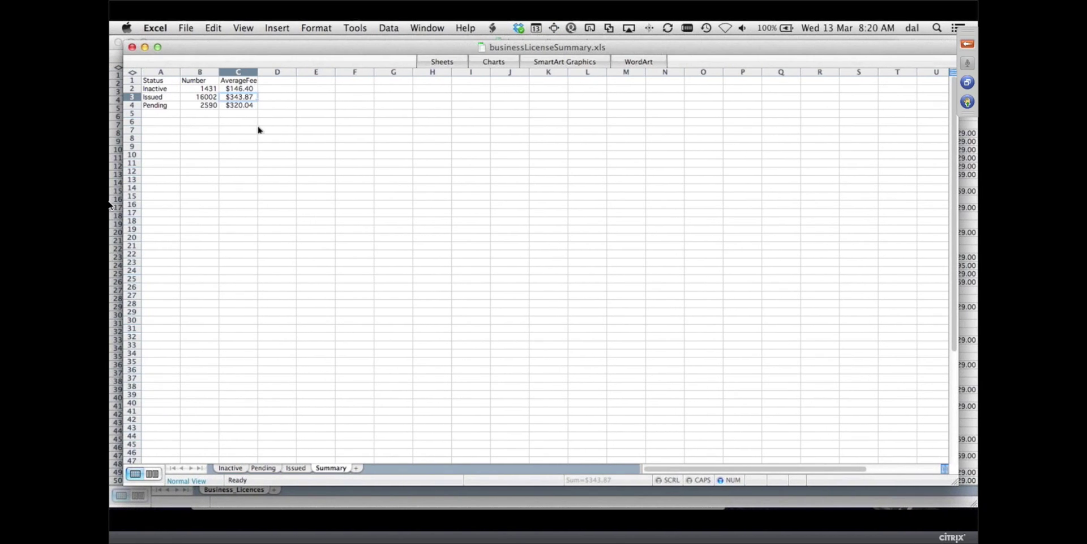
{"action": "key", "text": "super+q"}
{"action": "left_click", "coordinate": [509, 295]}
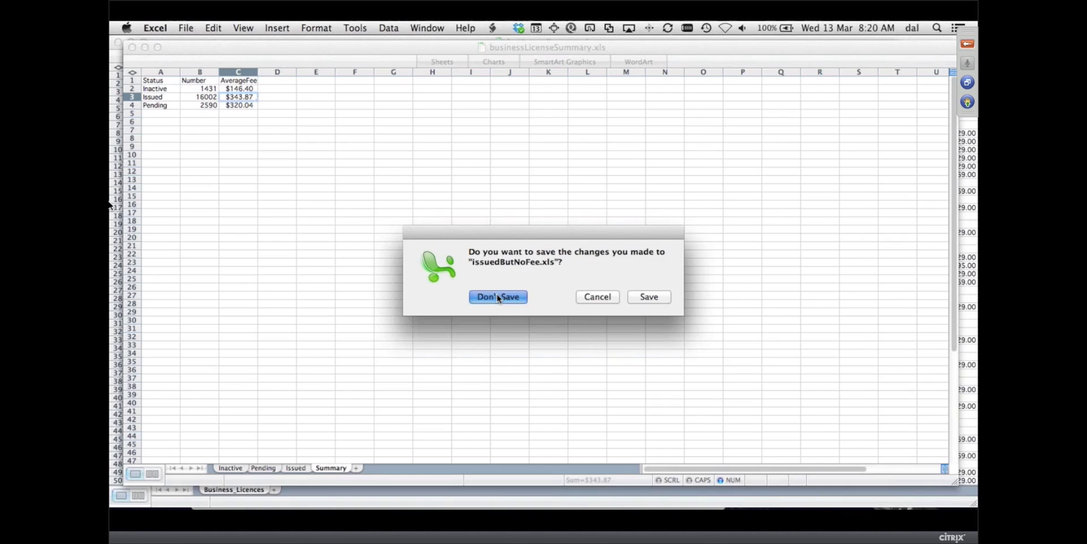